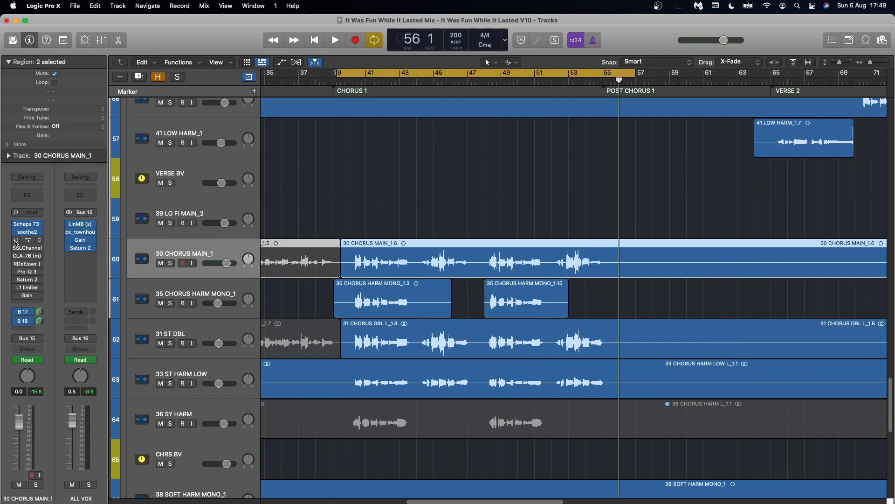
Open the virtual rack insert on 30 CHORUS MAIN_1 and examine the FG-Stress compressor's ratio setting
{"action": "left_click", "coordinate": [27, 241]}
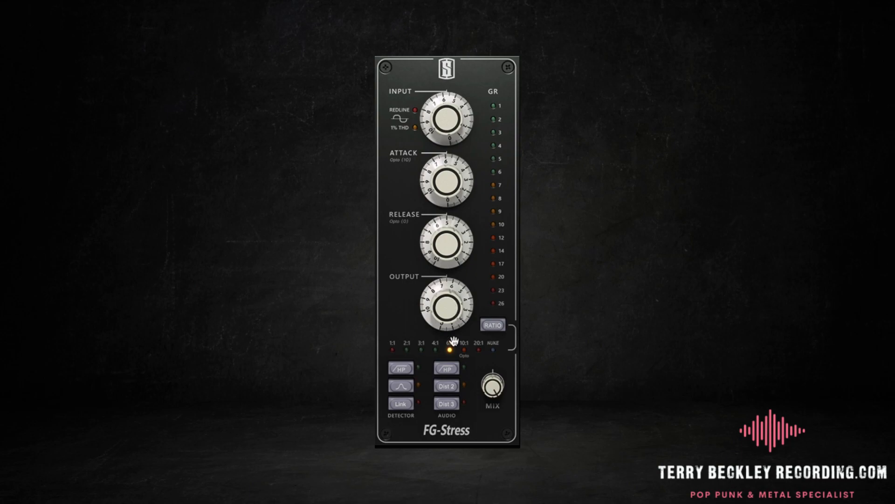
{"action": "left_click", "coordinate": [450, 351]}
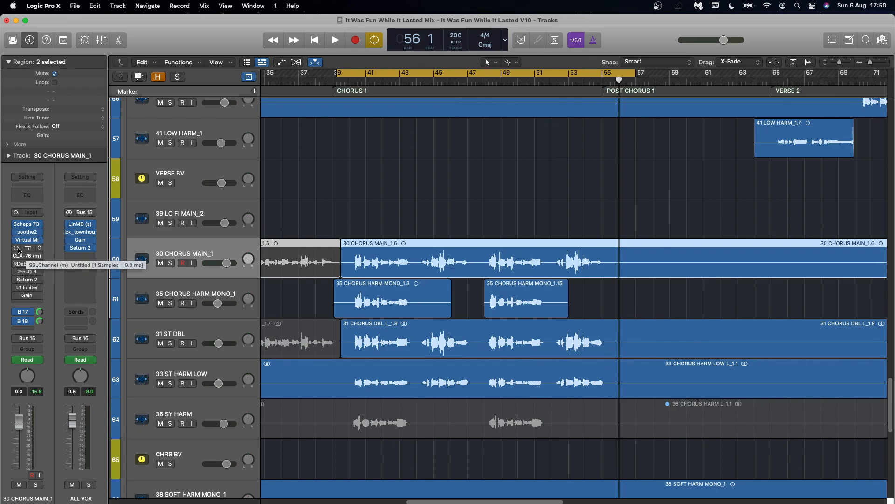
Open the SSLChannel insert on 30 CHORUS MAIN_1 and examine its EQ bands, compressor ratio and threshold
{"action": "left_click", "coordinate": [27, 249]}
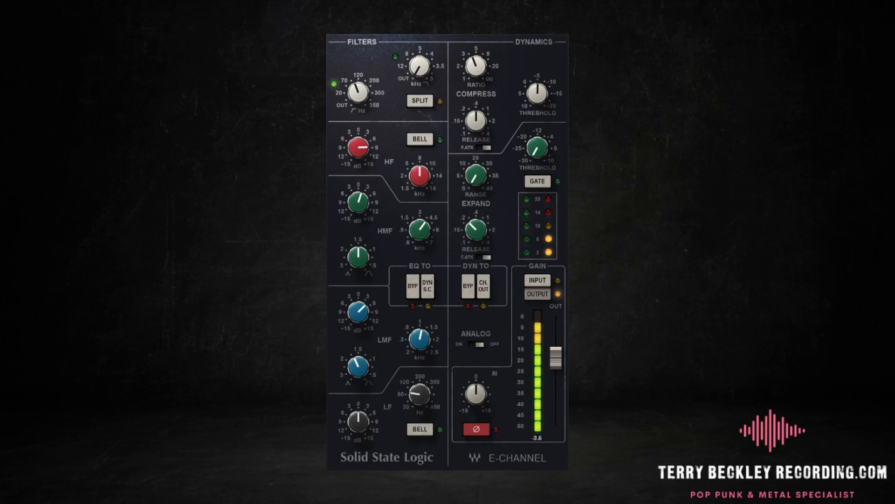
{"action": "mouse_move", "coordinate": [421, 183]}
{"action": "mouse_move", "coordinate": [426, 234]}
{"action": "left_click", "coordinate": [421, 341]}
{"action": "left_click", "coordinate": [360, 316]}
{"action": "left_click", "coordinate": [483, 71]}
{"action": "left_click", "coordinate": [537, 93]}
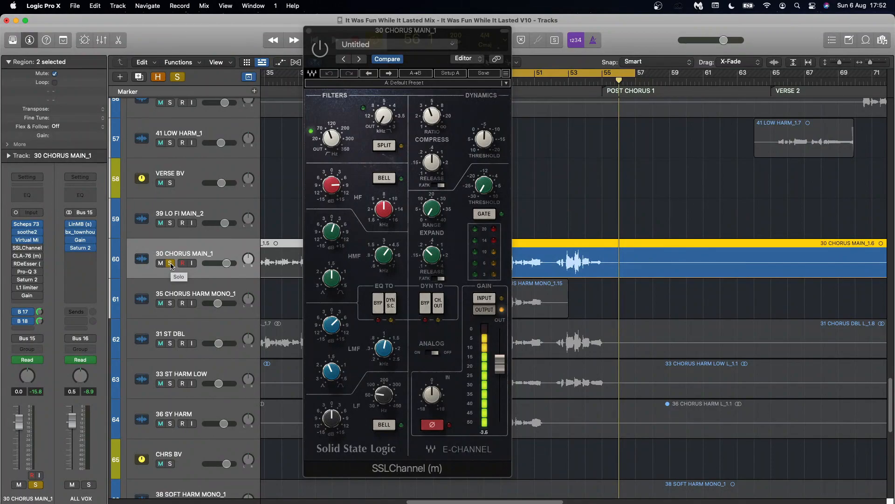
Solo 30 CHORUS MAIN_1 and toggle the SSLChannel insert's bypass to compare the vocal with and without it
{"action": "left_click", "coordinate": [171, 264]}
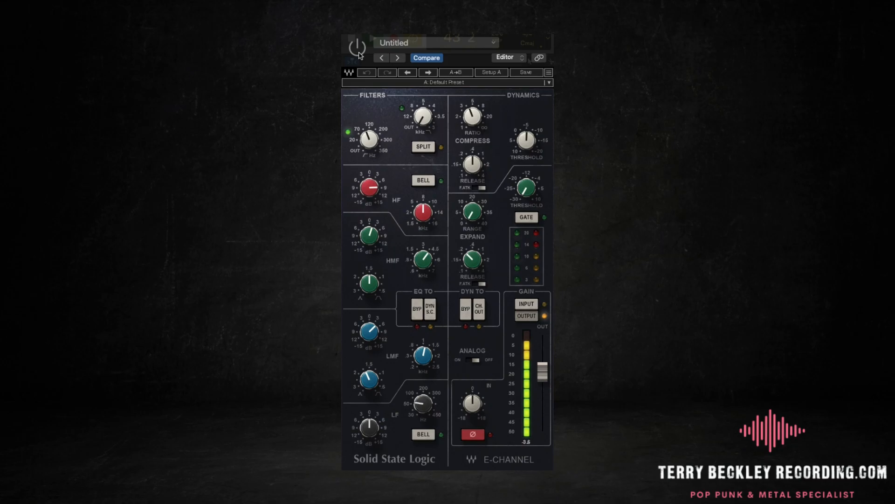
{"action": "left_click", "coordinate": [358, 53]}
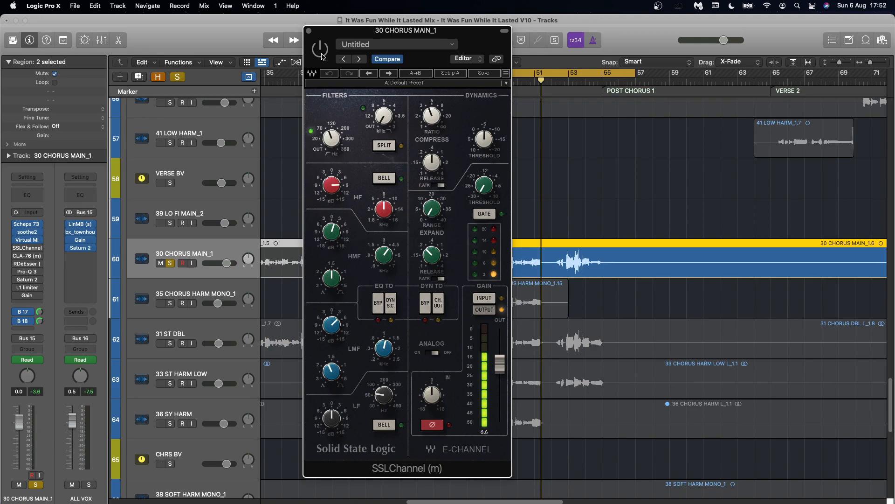
Play the full mix with 30 CHORUS MAIN_1 unsoloed and enable its SSLChannel insert, closing the plug-in window when done
{"action": "left_click", "coordinate": [171, 264]}
{"action": "key", "text": "space"}
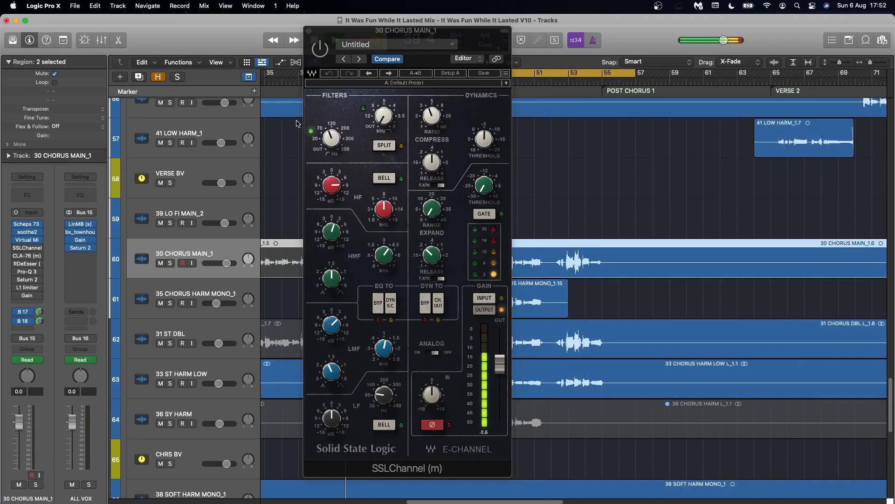
{"action": "left_click", "coordinate": [325, 53]}
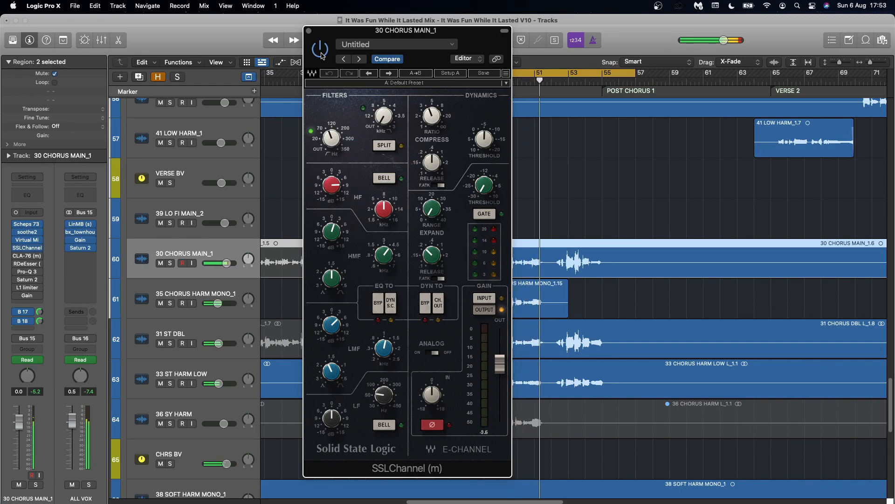
{"action": "left_click_drag", "start_coordinate": [470, 36], "coordinate": [464, 46]}
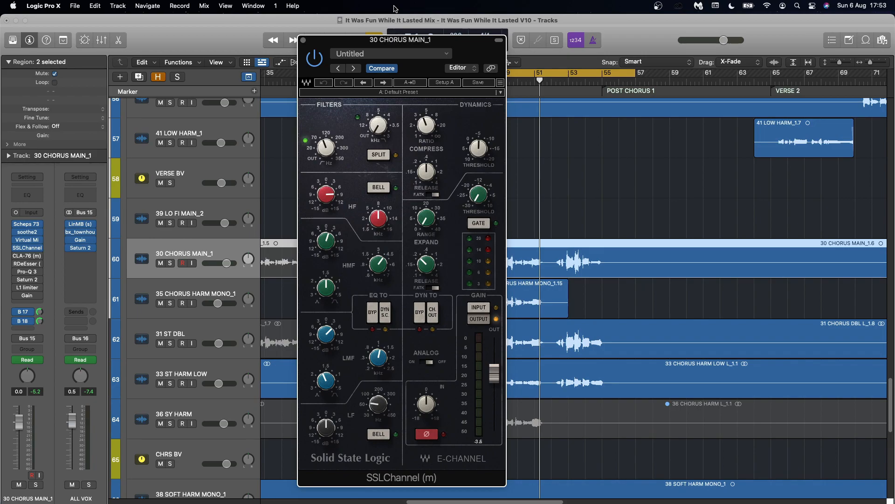
{"action": "left_click", "coordinate": [304, 40]}
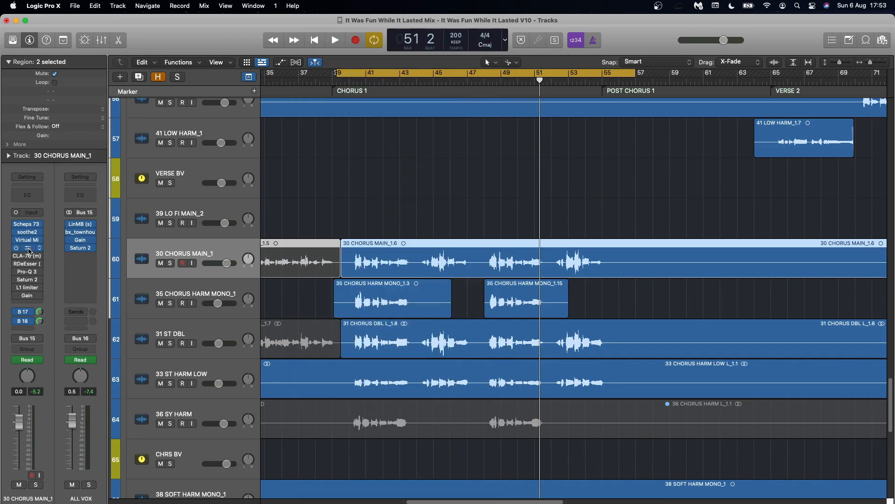
Open the CLA-76 insert on 30 CHORUS MAIN_1 and toggle its bypass to compare, leaving the compressor enabled
{"action": "left_click", "coordinate": [27, 256]}
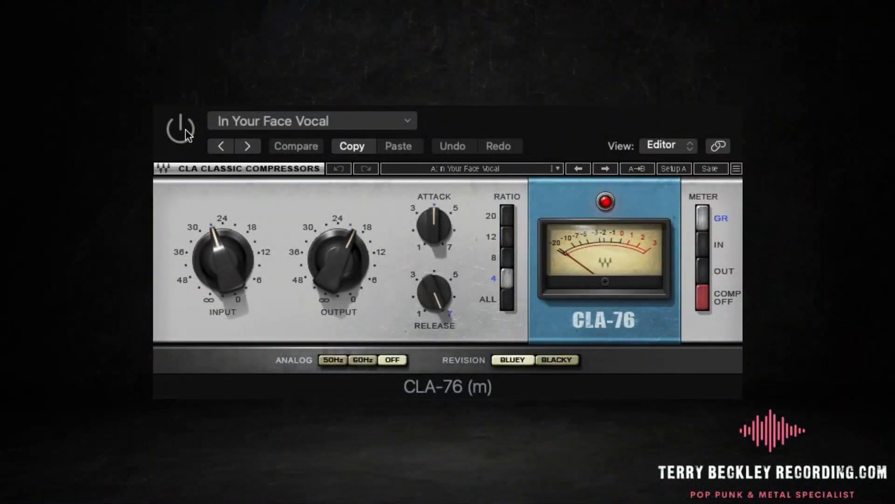
{"action": "left_click", "coordinate": [186, 132]}
{"action": "left_click", "coordinate": [183, 133]}
{"action": "left_click", "coordinate": [184, 133]}
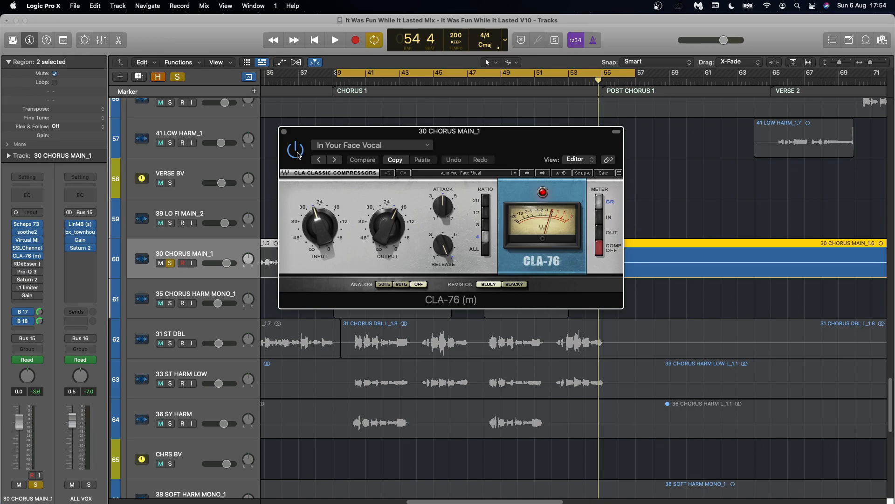
Open the RDeEsser insert on 30 CHORUS MAIN_1 and examine the two dynamic EQ bands in Pro-Q 3
{"action": "left_click", "coordinate": [26, 264]}
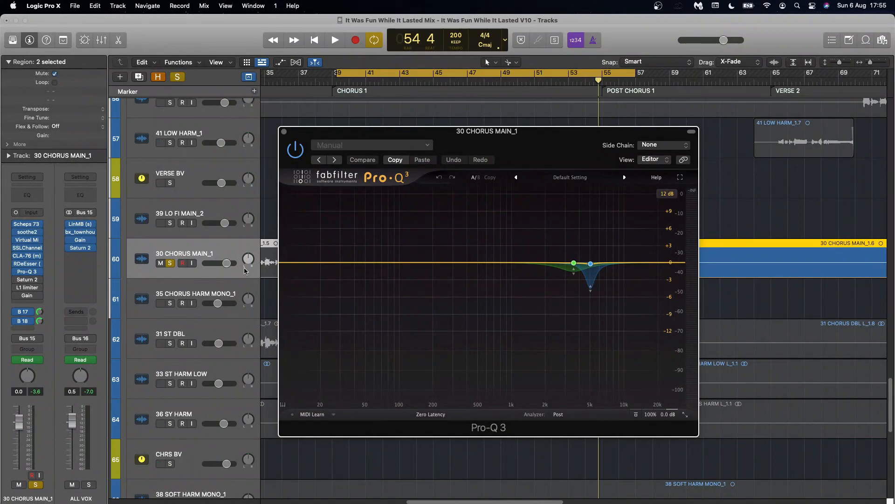
{"action": "mouse_move", "coordinate": [587, 275]}
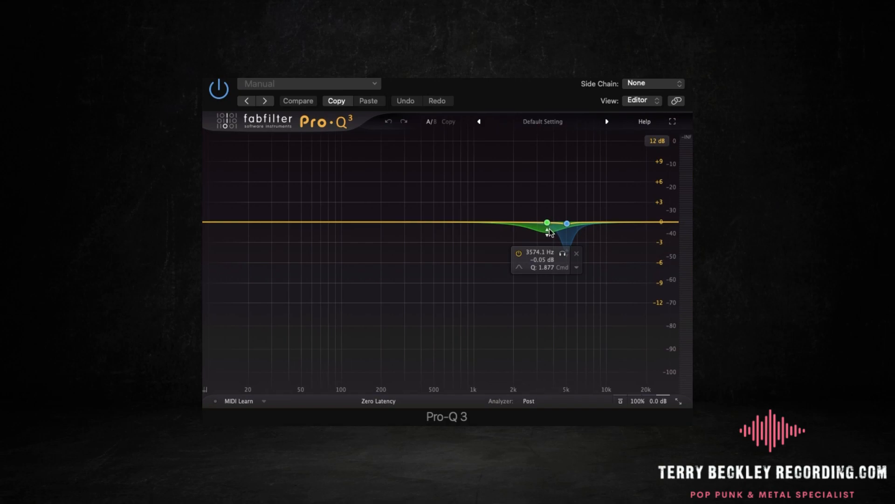
{"action": "mouse_move", "coordinate": [567, 237]}
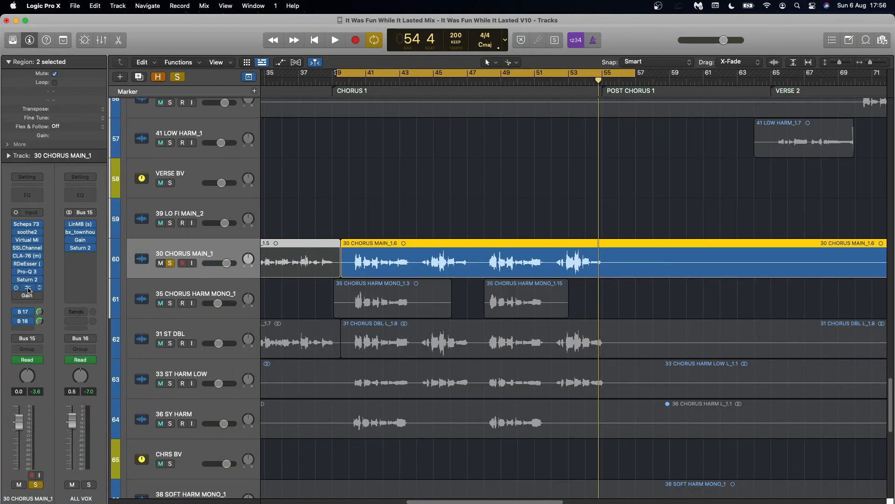
View the L1 limiter and Gain inserts on 30 CHORUS MAIN_1, closing the Gain window when done
{"action": "left_click", "coordinate": [26, 287]}
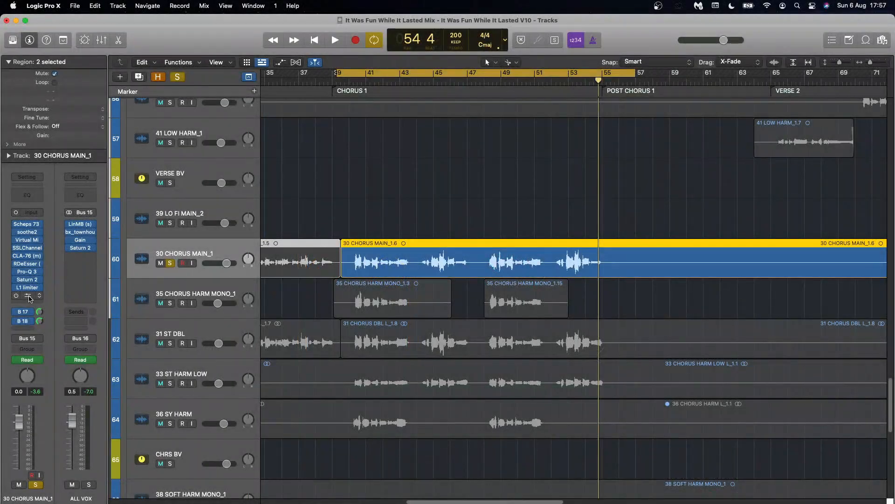
{"action": "left_click", "coordinate": [27, 295]}
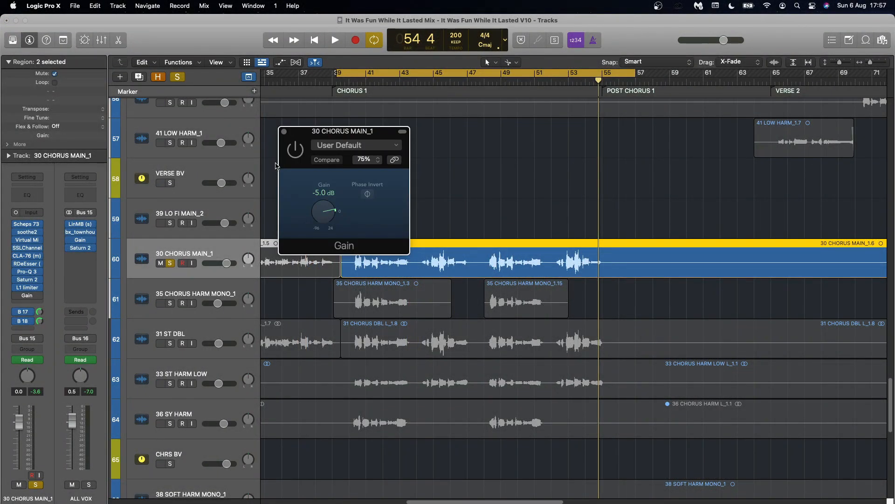
{"action": "left_click", "coordinate": [284, 131]}
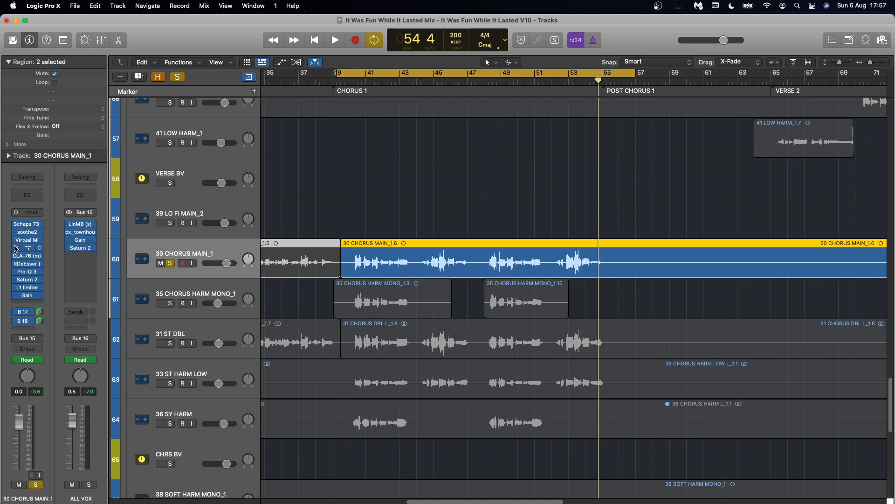
Unsolo 30 CHORUS MAIN_1 and play the chorus in the full mix with the inserts from SSLChannel to Gain bypassed
{"action": "left_click", "coordinate": [171, 263]}
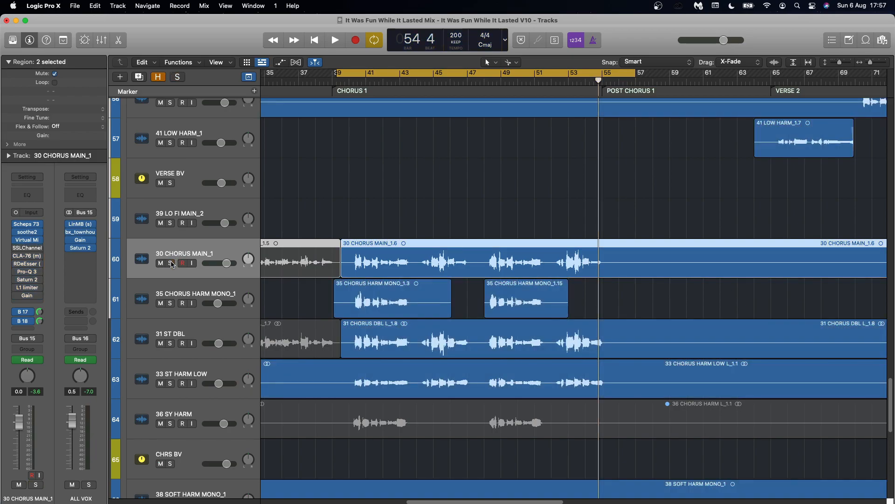
{"action": "key", "text": "space"}
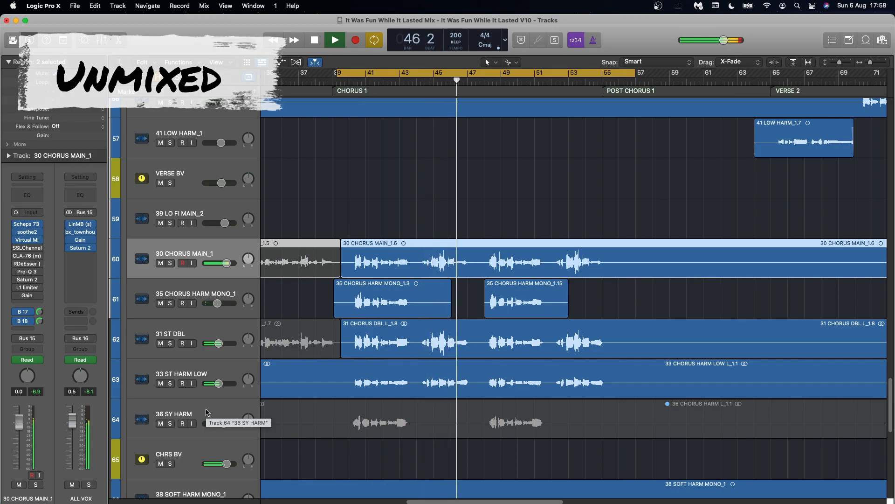
{"action": "key", "text": "space"}
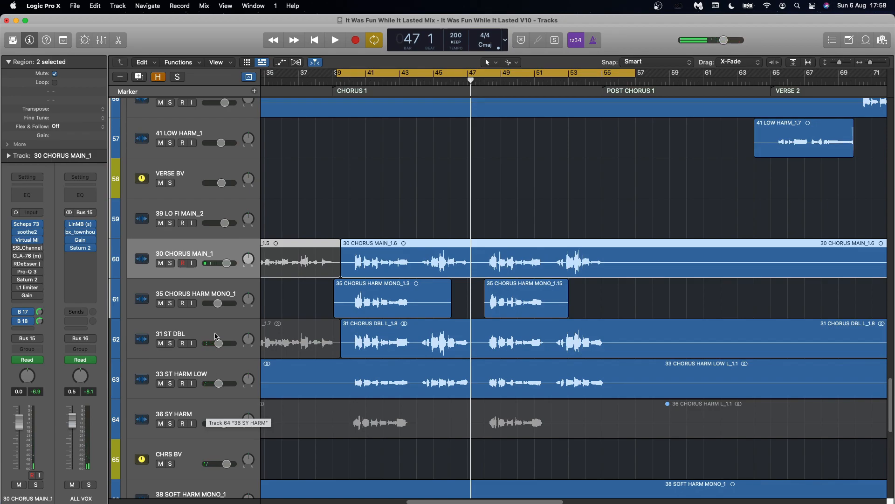
Return to the start of Chorus 1 and play it with every insert on 30 CHORUS MAIN_1 enabled
{"action": "left_click", "coordinate": [313, 41]}
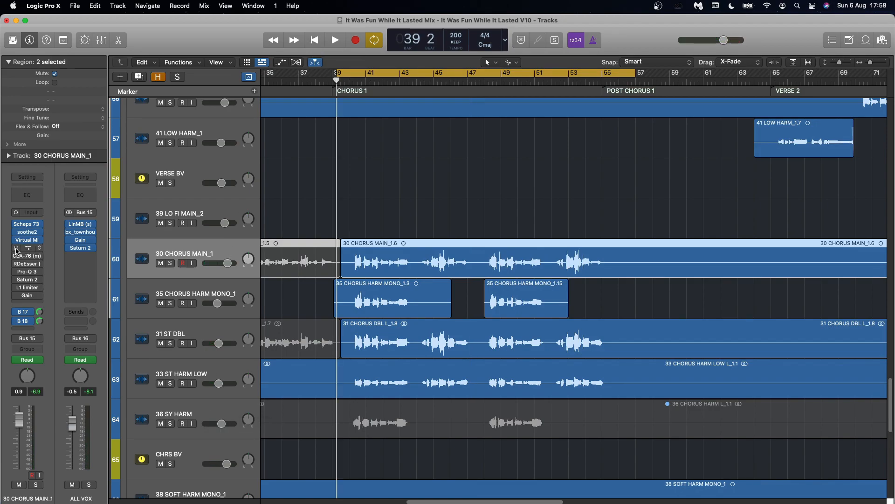
{"action": "mouse_move", "coordinate": [19, 296]}
{"action": "key", "text": "space"}
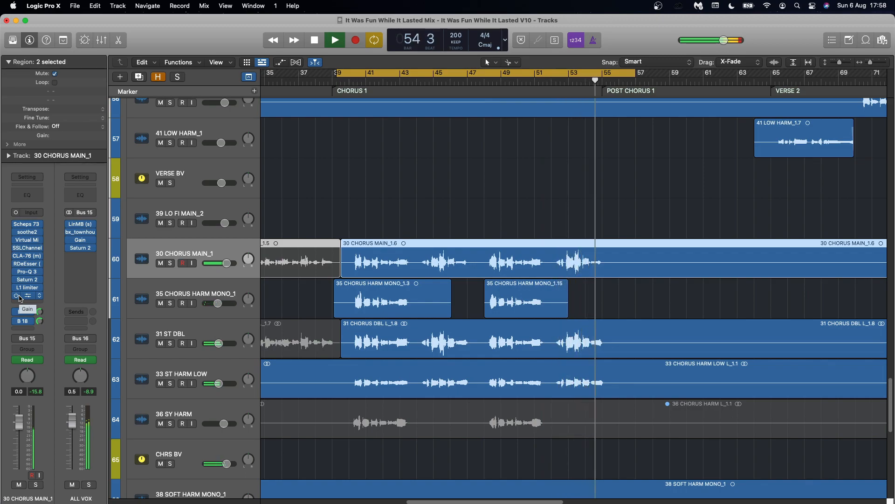
{"action": "key", "text": "space"}
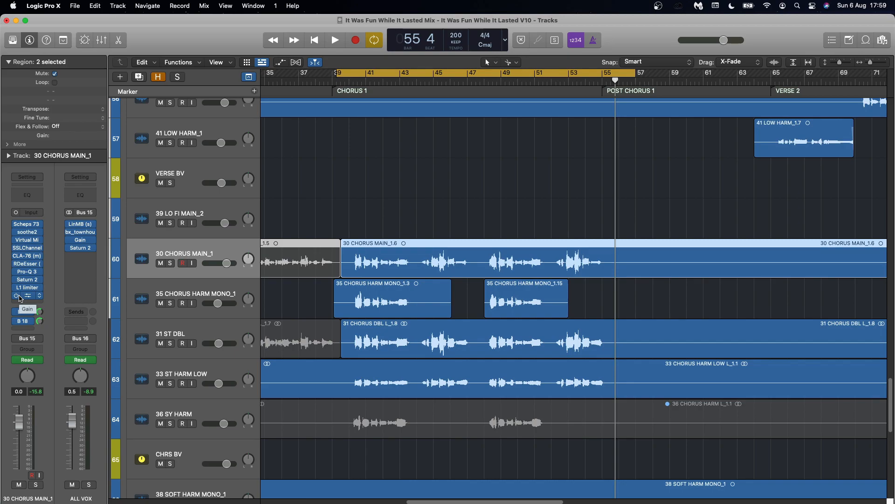
{"action": "left_click_drag", "start_coordinate": [20, 298], "coordinate": [20, 296]}
Select 35 CHORUS HARM MONO_1, 31 ST DBL and 33 ST HARM LOW in turn to examine their insert chains
{"action": "left_click", "coordinate": [238, 285]}
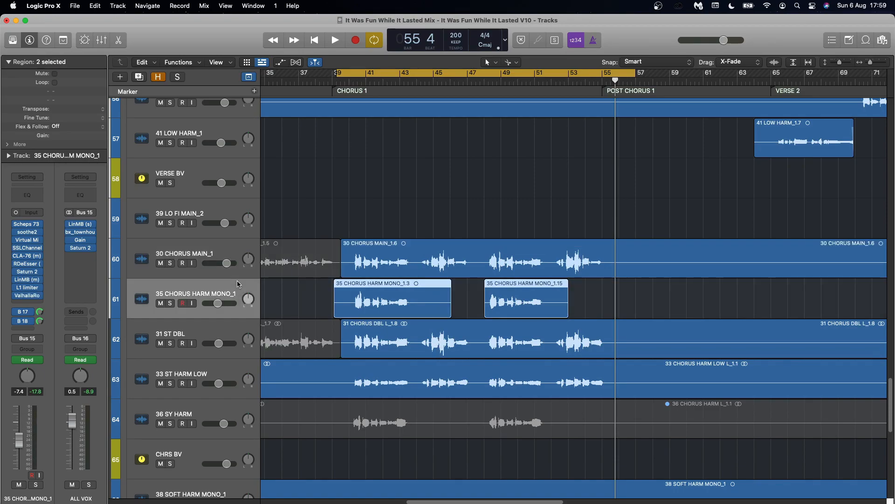
{"action": "left_click", "coordinate": [236, 333]}
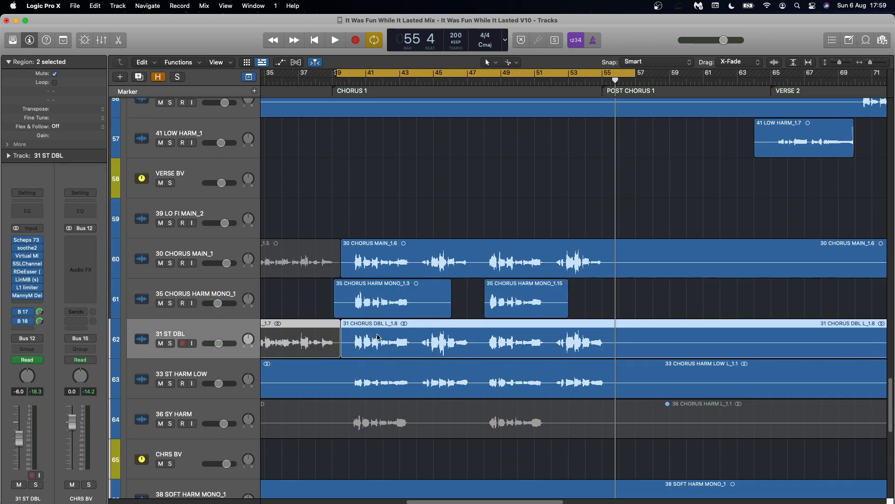
{"action": "left_click", "coordinate": [234, 373]}
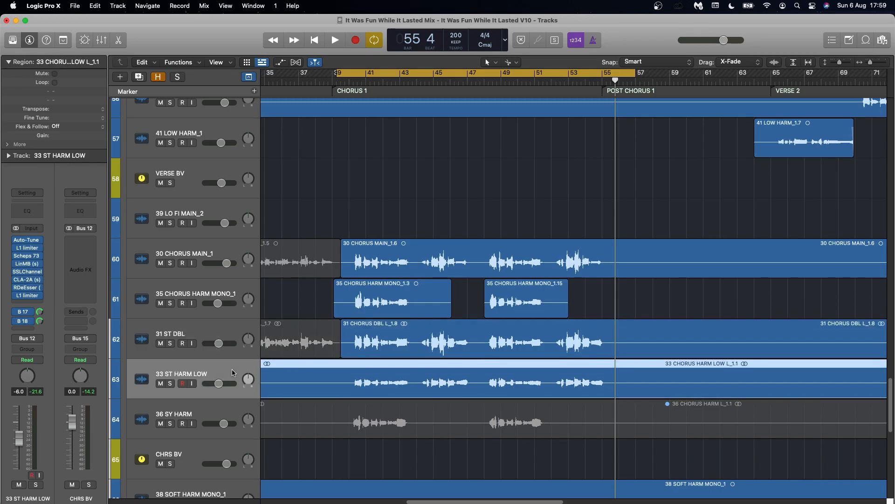
Select 42 WHOA HIGH, 44 WHOA MID and 46 WHOA LOW in turn to examine their insert chains
{"action": "scroll", "coordinate": [239, 388], "scroll_direction": "down", "scroll_amount": 5}
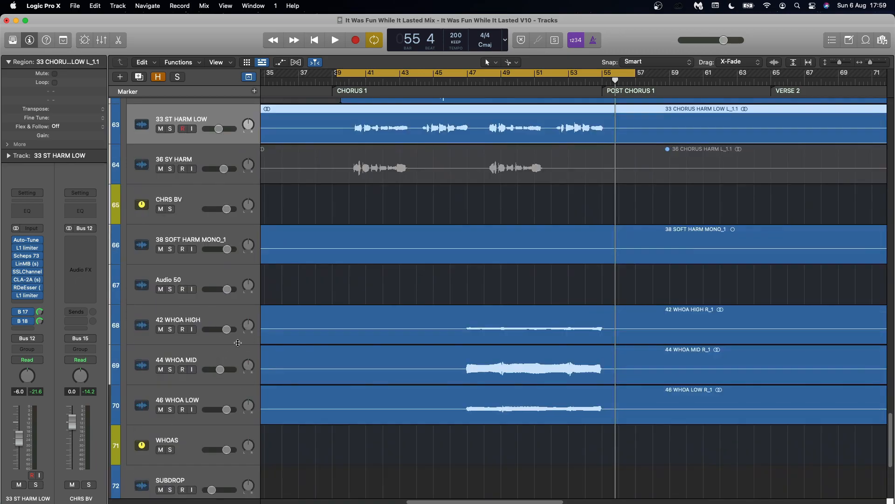
{"action": "left_click", "coordinate": [238, 322]}
{"action": "left_click", "coordinate": [234, 360]}
{"action": "left_click", "coordinate": [232, 387]}
{"action": "scroll", "coordinate": [230, 374], "scroll_direction": "up", "scroll_amount": 4}
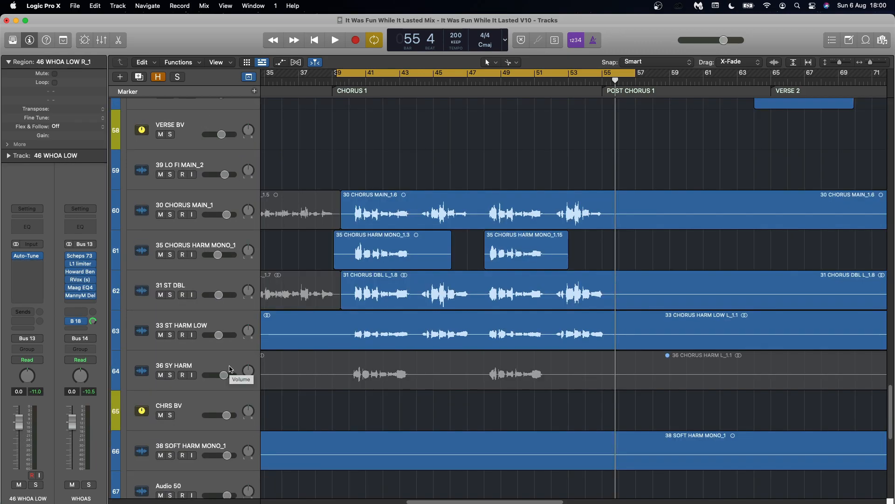
{"action": "scroll", "coordinate": [233, 337], "scroll_direction": "down", "scroll_amount": 5}
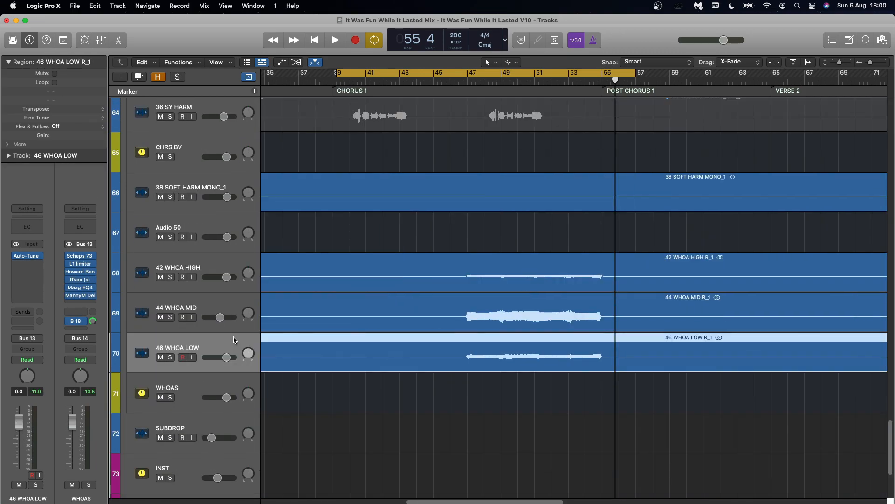
Turn on the cycle range over Chorus 1 and play it with only 30 CHORUS MAIN_1 soloed
{"action": "scroll", "coordinate": [219, 299], "scroll_direction": "up", "scroll_amount": 5}
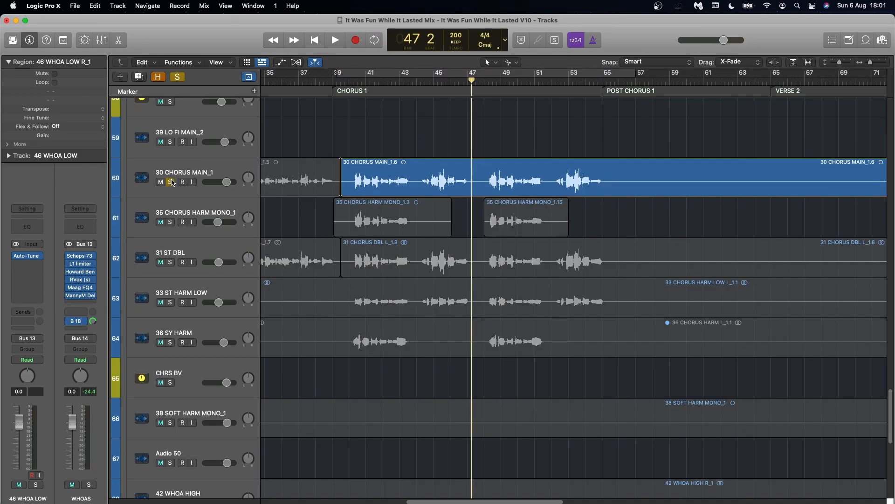
{"action": "left_click", "coordinate": [376, 76]}
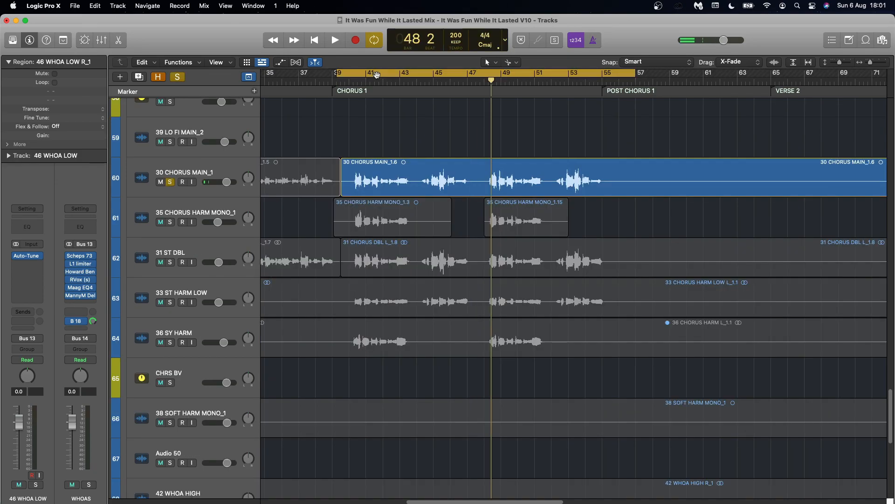
{"action": "key", "text": "space"}
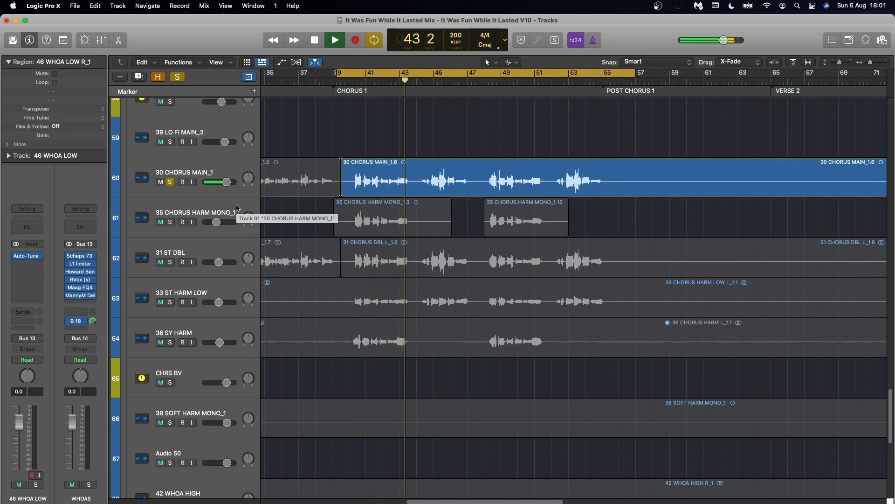
{"action": "key", "text": "space"}
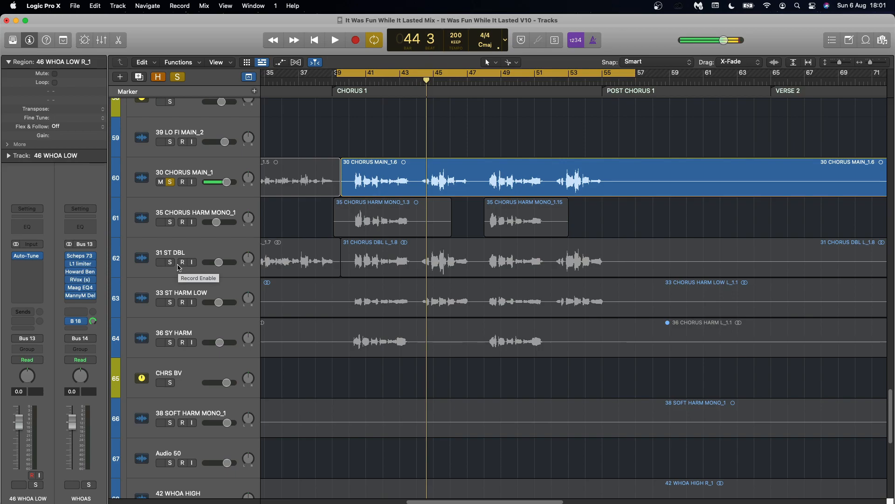
Solo 31 ST DBL alongside 30 CHORUS MAIN_1
{"action": "left_click", "coordinate": [171, 263]}
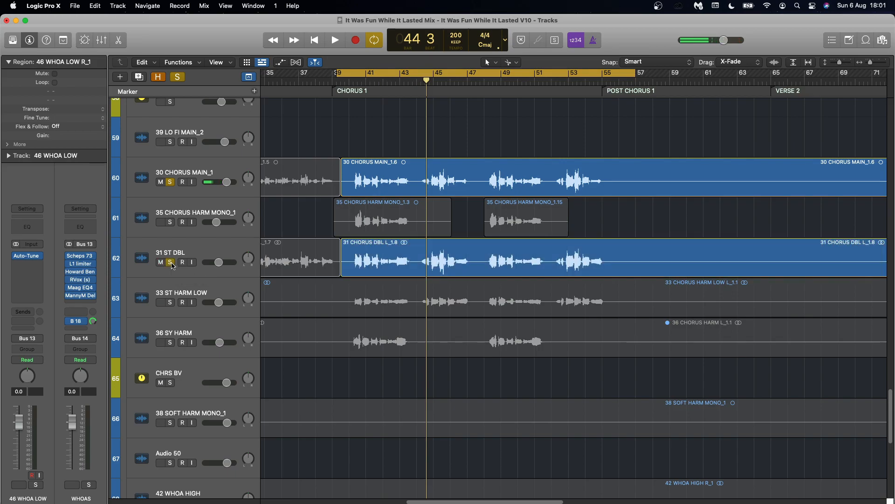
Audition the chorus main with its stereo double, and again with 35 CHORUS HARM MONO_1 also soloed
{"action": "key", "text": "space"}
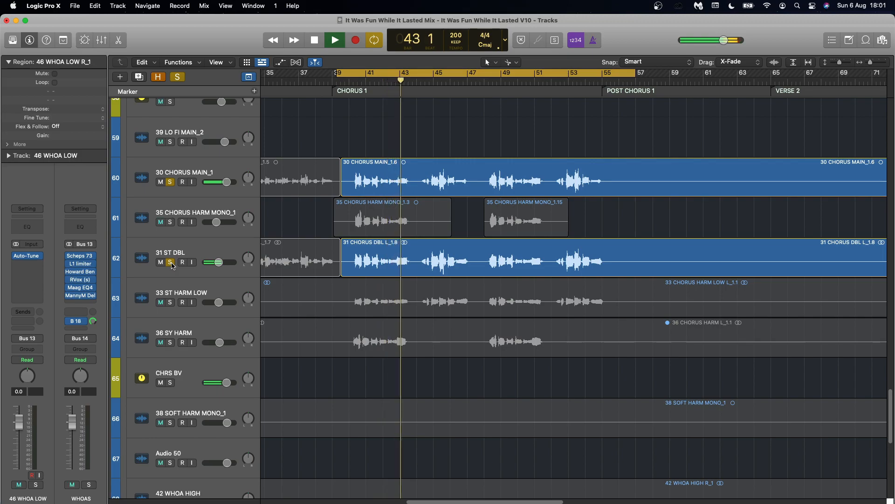
{"action": "key", "text": "space"}
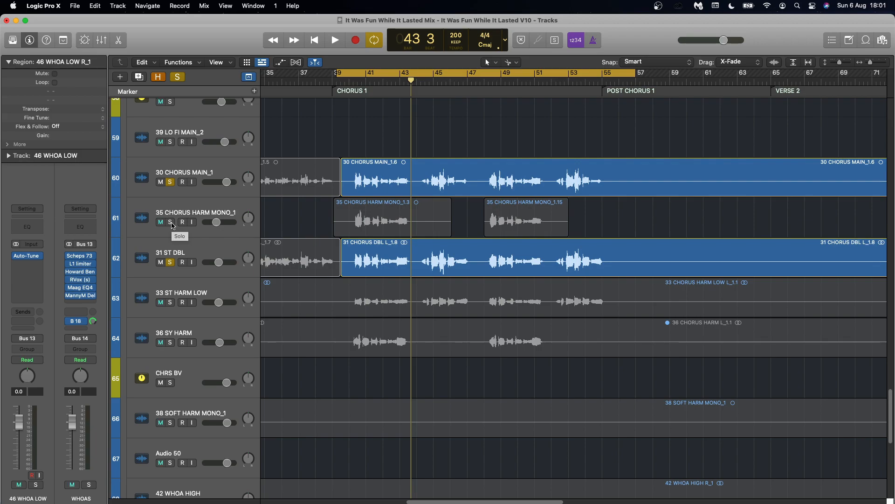
{"action": "left_click", "coordinate": [171, 224]}
{"action": "key", "text": "space"}
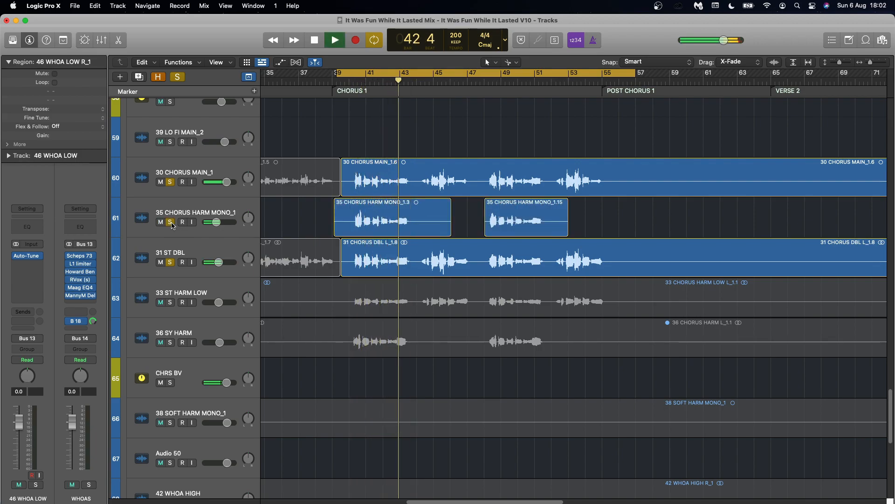
{"action": "key", "text": "space"}
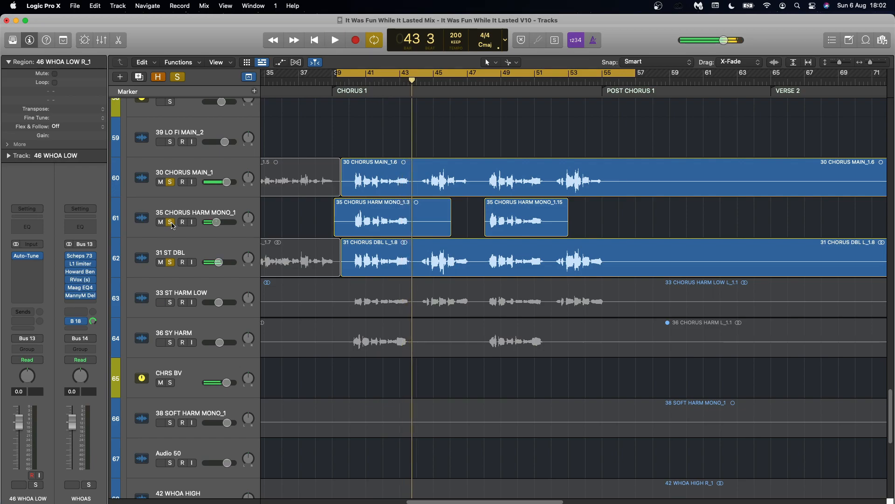
Add 33 ST HARM LOW to the soloed chorus vocals and play the section
{"action": "left_click", "coordinate": [170, 302]}
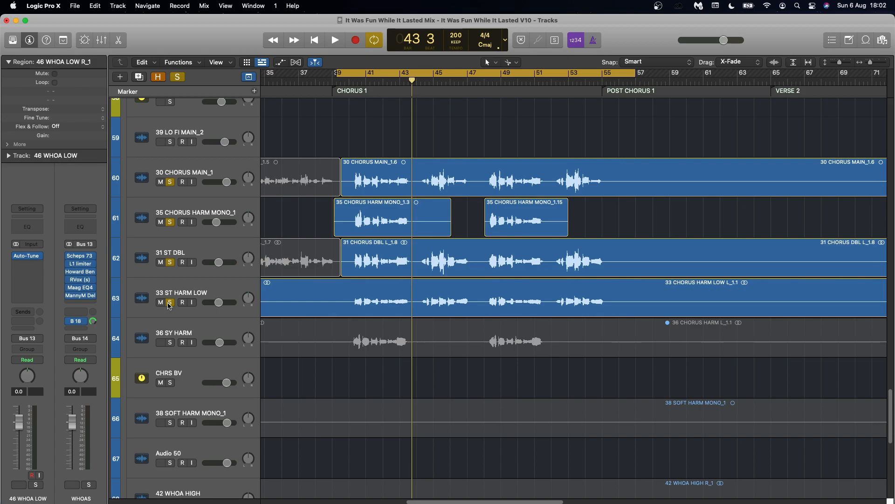
{"action": "key", "text": "space"}
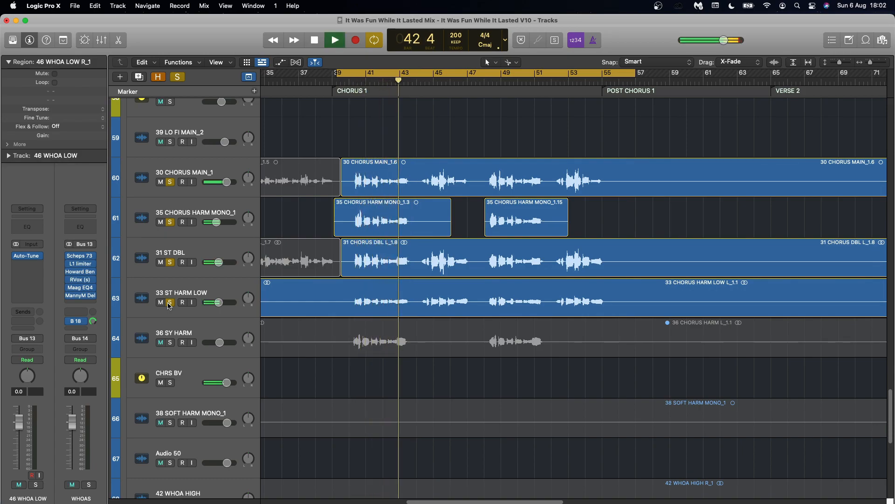
{"action": "key", "text": "space"}
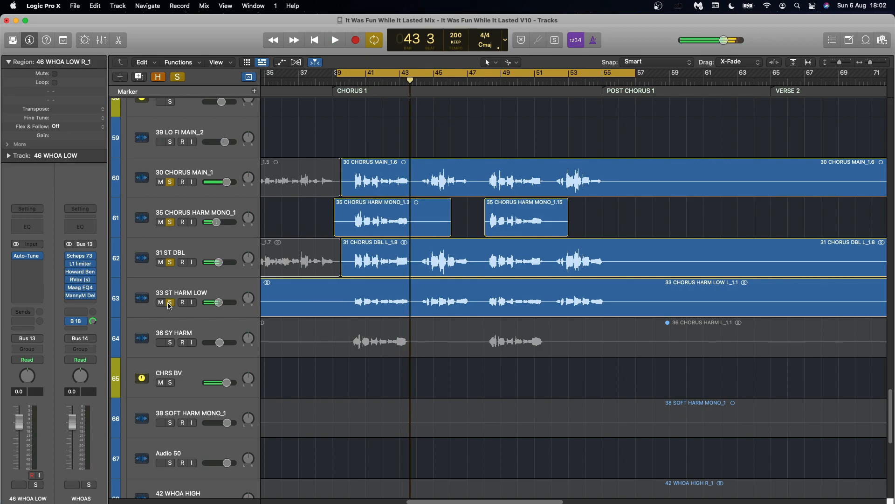
Solo 42 WHOA HIGH, 44 WHOA MID and 46 WHOA LOW alongside the chorus vocals
{"action": "scroll", "coordinate": [171, 298], "scroll_direction": "down", "scroll_amount": 5}
{"action": "left_click", "coordinate": [170, 280]}
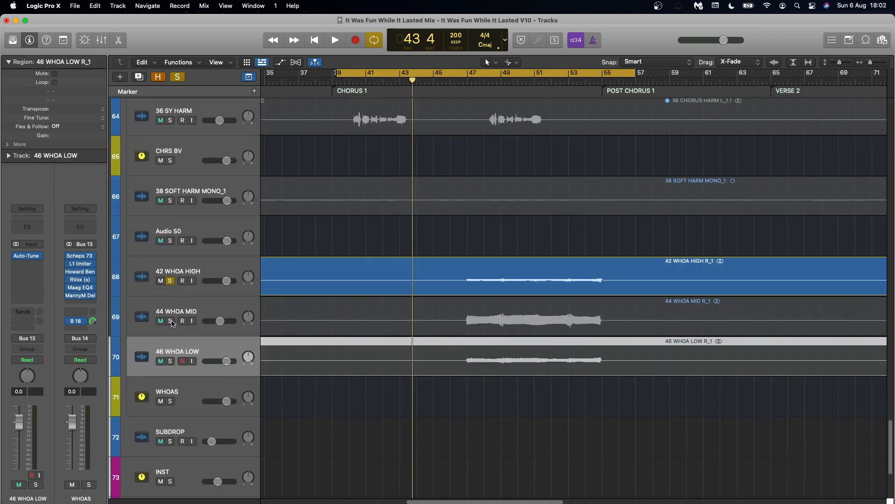
{"action": "left_click", "coordinate": [170, 320]}
{"action": "left_click", "coordinate": [171, 361]}
Play the soloed vocals and whoas from about bar 47 to the end of Chorus 1 with the cycle range off
{"action": "scroll", "coordinate": [327, 280], "scroll_direction": "up", "scroll_amount": 1}
{"action": "left_click", "coordinate": [469, 80]}
{"action": "key", "text": "space"}
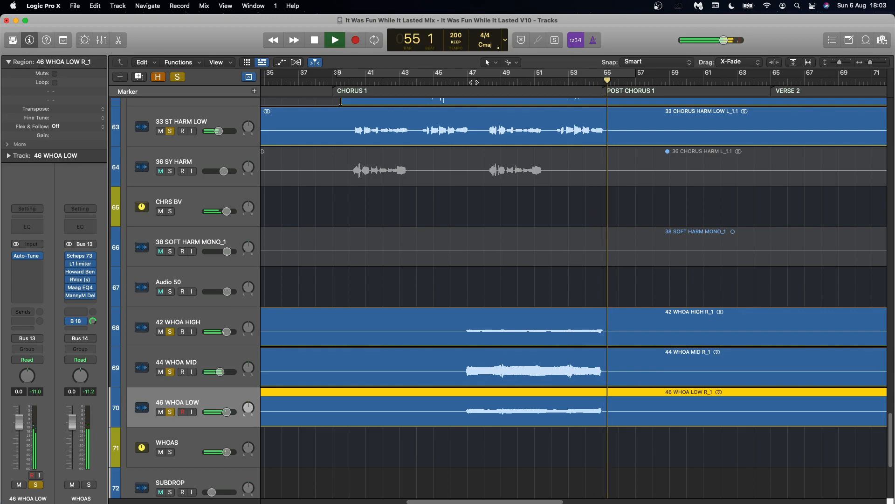
{"action": "key", "text": "space"}
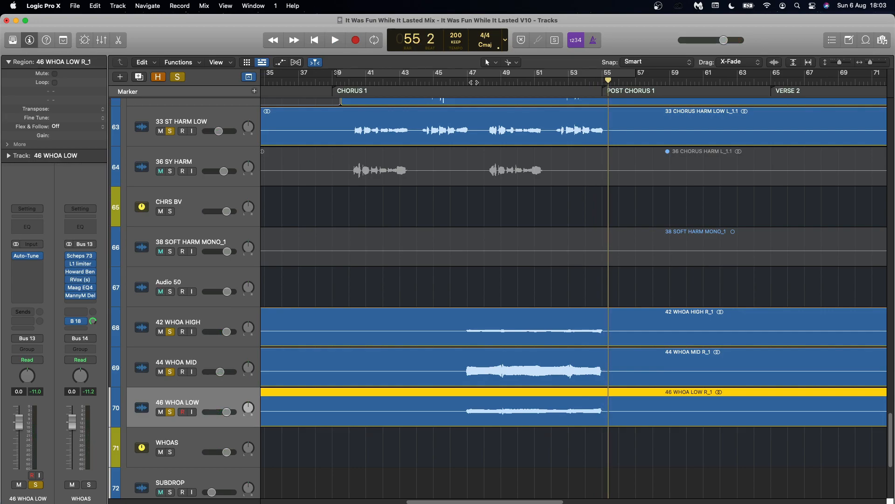
Select the WHOAS bus track and examine the Scheps 73 settings in its insert chain, including the high-pass filter
{"action": "scroll", "coordinate": [300, 366], "scroll_direction": "down", "scroll_amount": 4}
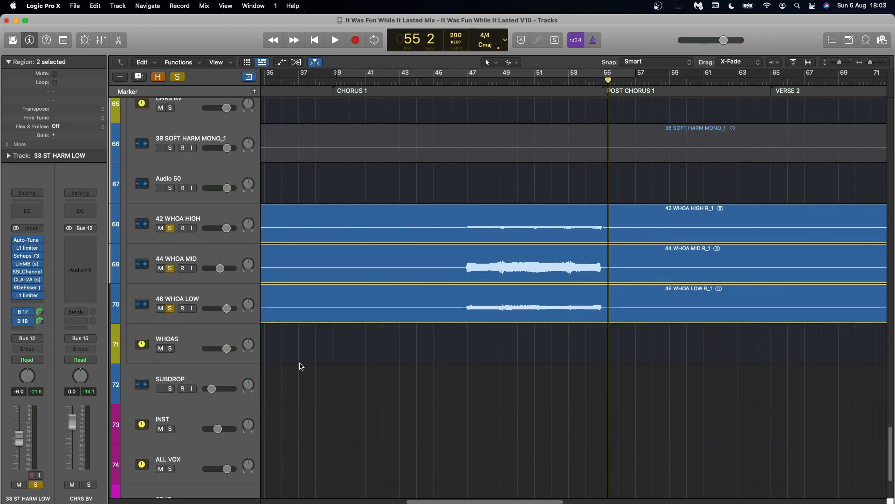
{"action": "left_click", "coordinate": [189, 331]}
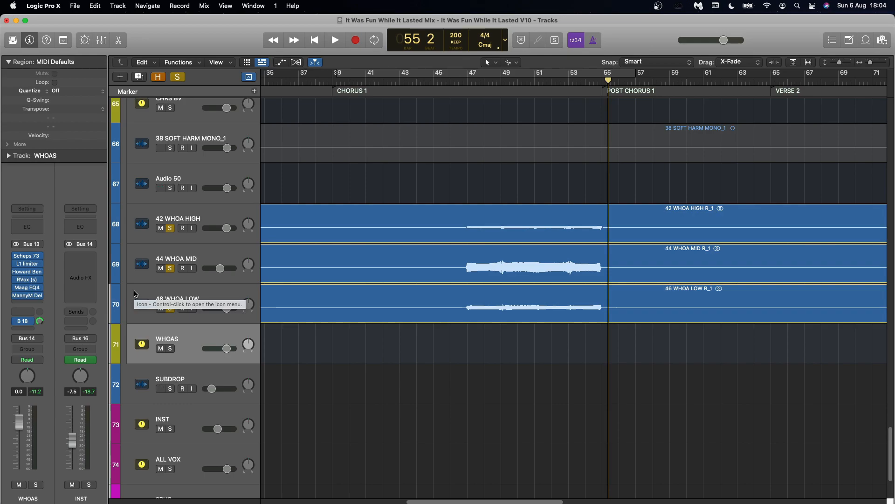
{"action": "left_click", "coordinate": [27, 256]}
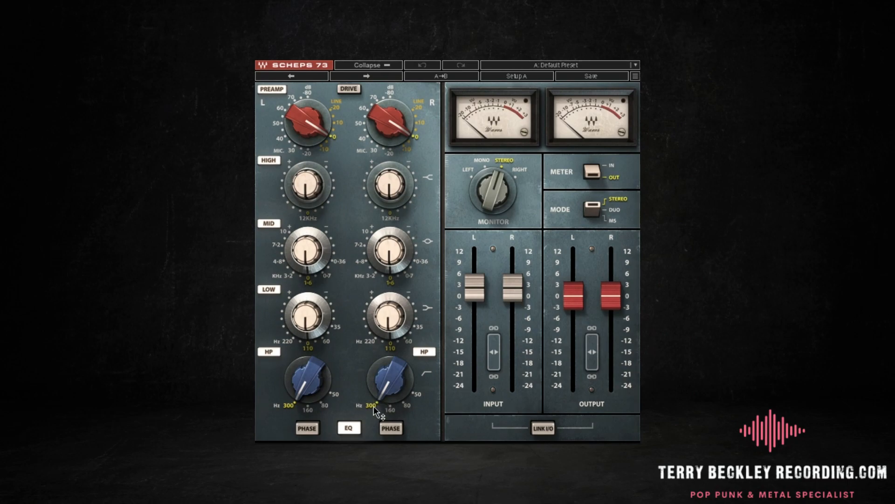
{"action": "mouse_move", "coordinate": [374, 406]}
{"action": "left_click", "coordinate": [285, 132]}
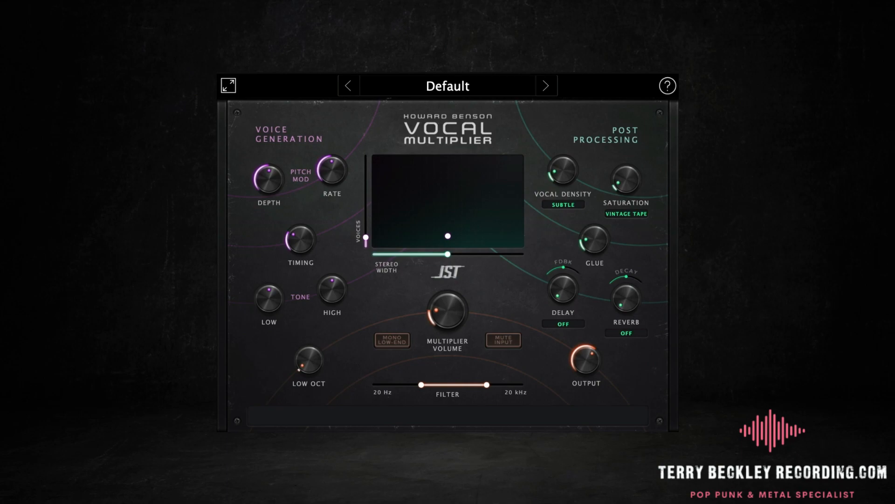
Examine the voices and multiplier volume in the Howard Benson Vocal Multiplier, and the MannyM Delay on WHOAS
{"action": "mouse_move", "coordinate": [368, 239]}
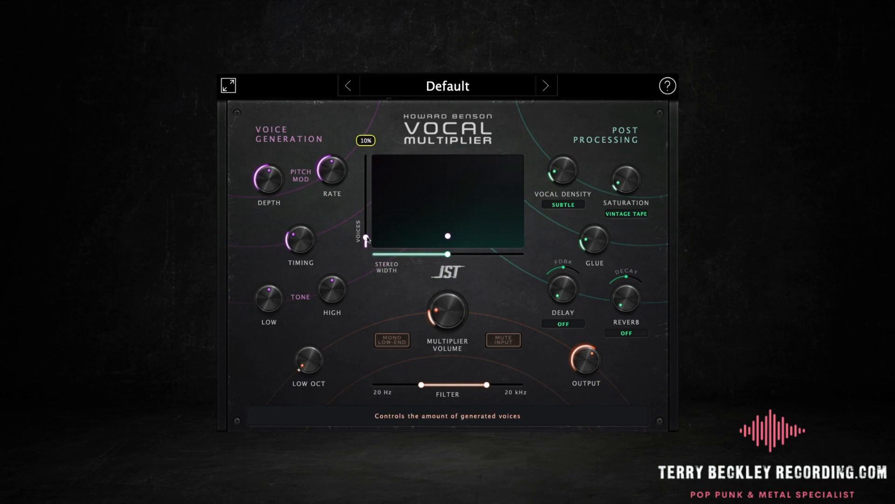
{"action": "mouse_move", "coordinate": [446, 301]}
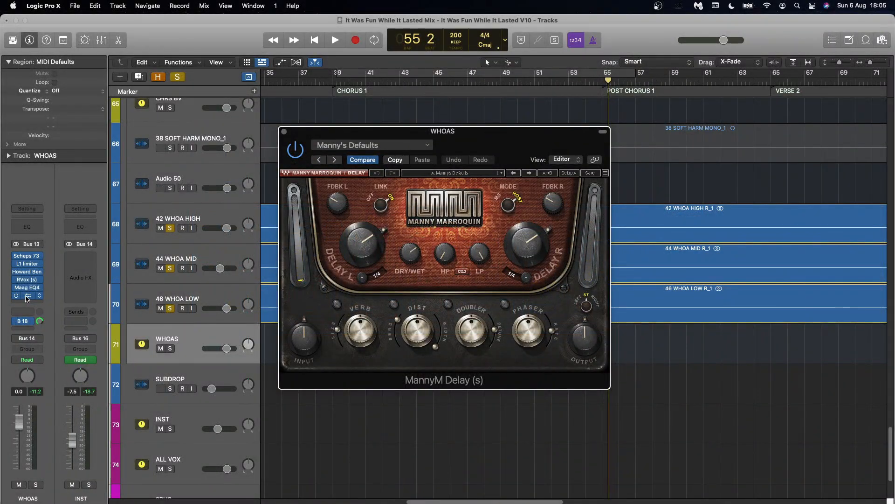
{"action": "left_click", "coordinate": [284, 132]}
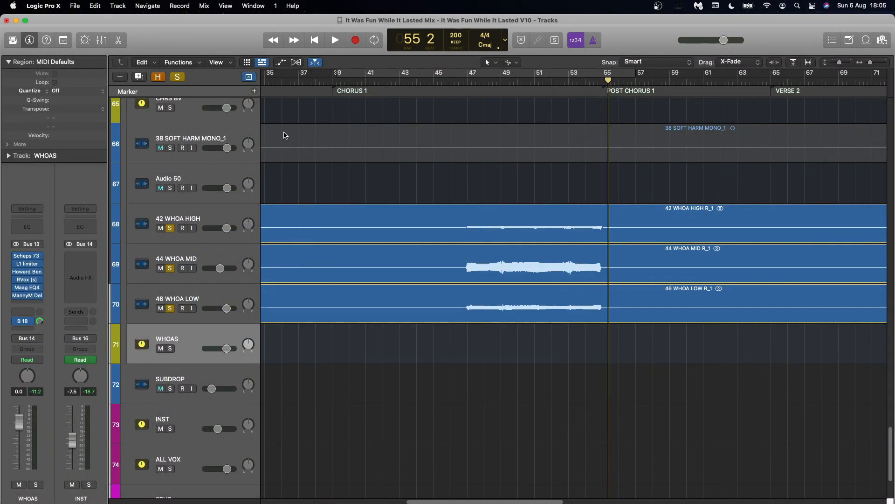
Follow the WHOAS track's B 18 send and inspect the first plug-in on its bus
{"action": "left_click", "coordinate": [23, 322]}
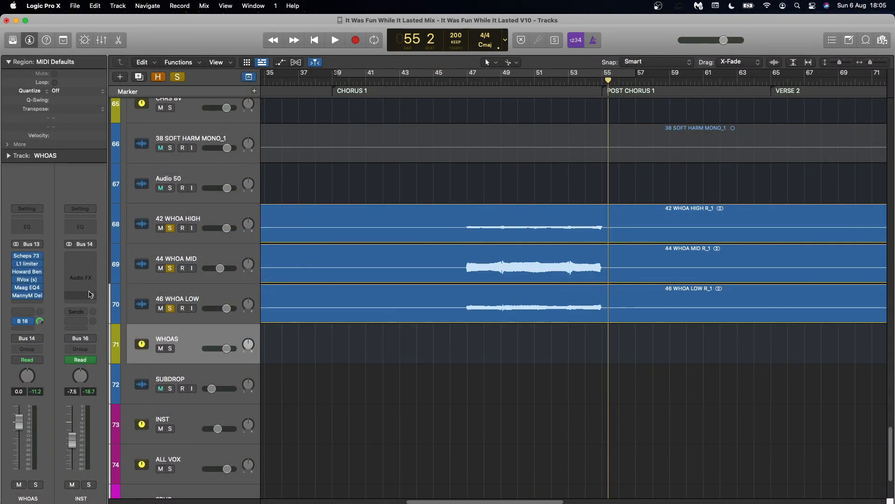
{"action": "left_click", "coordinate": [81, 256]}
{"action": "left_click", "coordinate": [284, 133]}
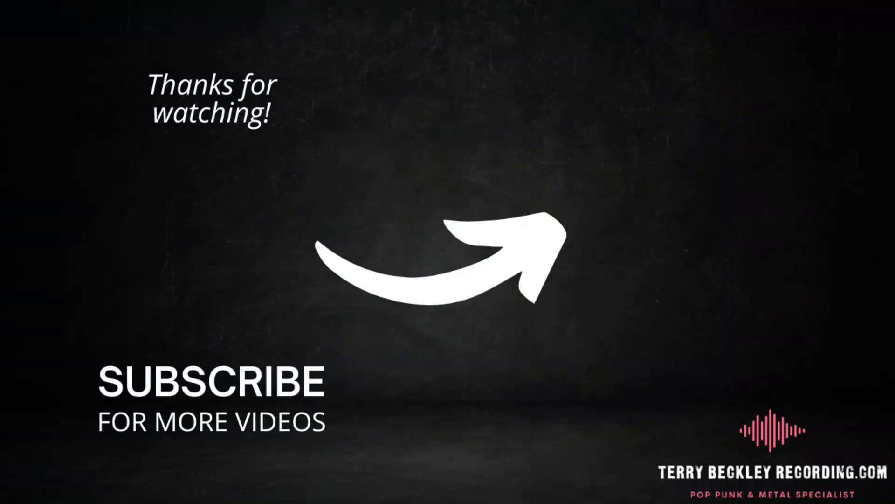